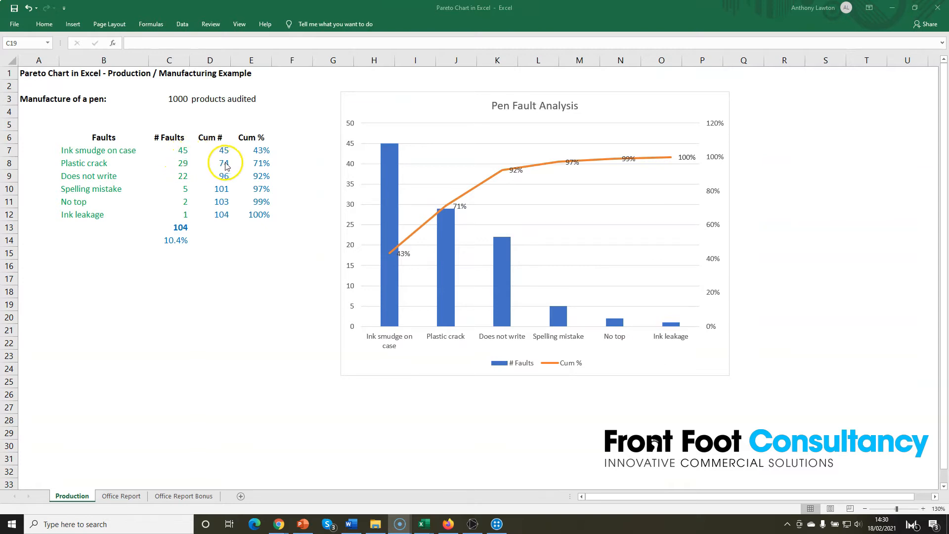
Inspect the cumulative percentage formula for the ink smudge fault and compare the cumulative line in the pen fault chart.
left_click(259, 153)
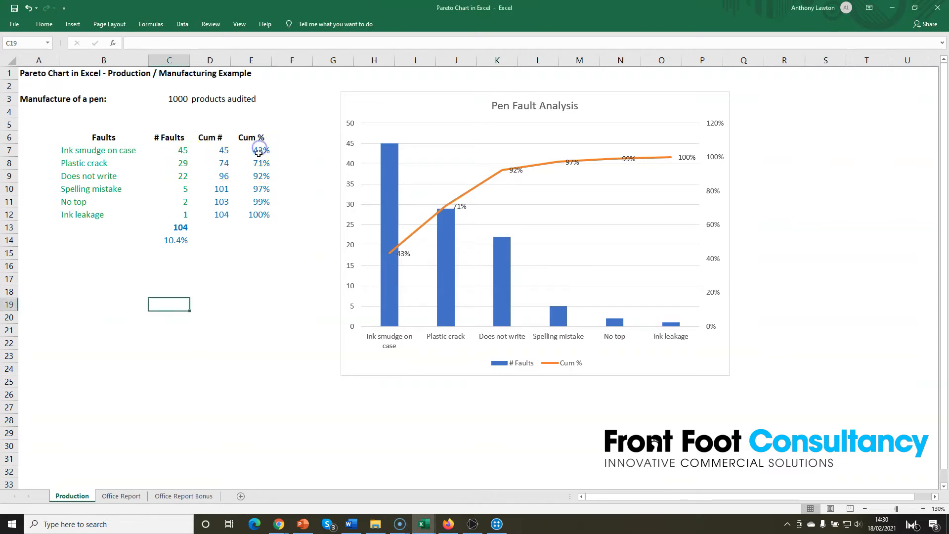
left_click(262, 150)
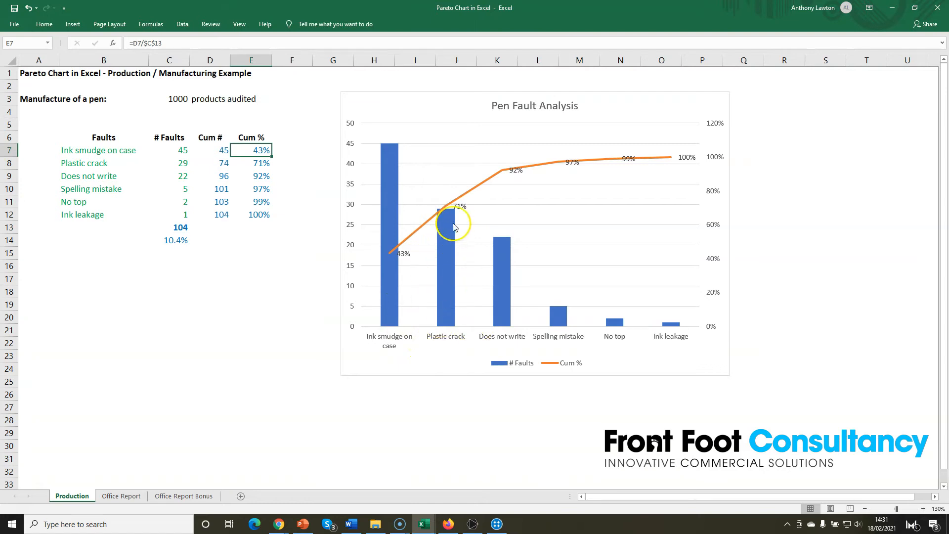
mouse_move(451, 210)
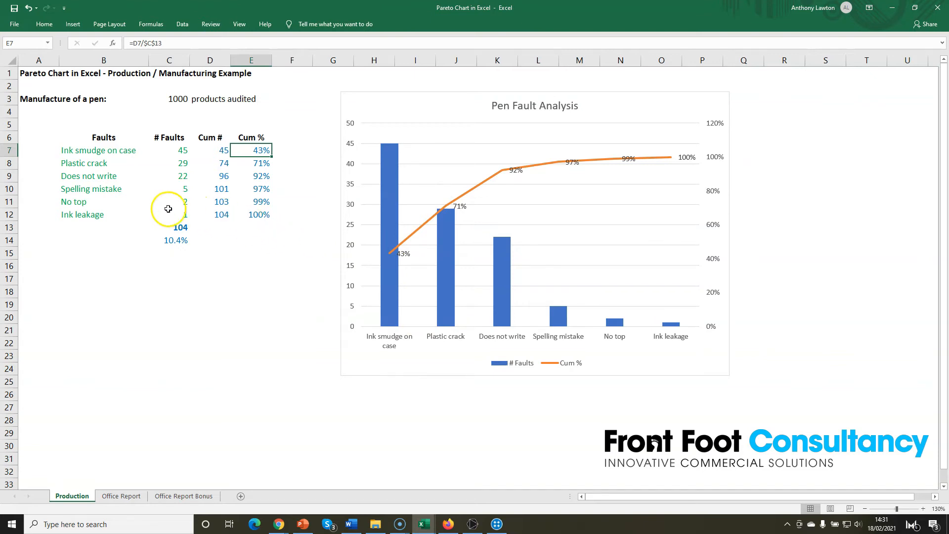
Preview the recommended Clustered Column chart with a cumulative line for the Faults, # Faults and Cum % data, without inserting it.
left_click(88, 135)
left_click_drag(88, 135, 159, 215)
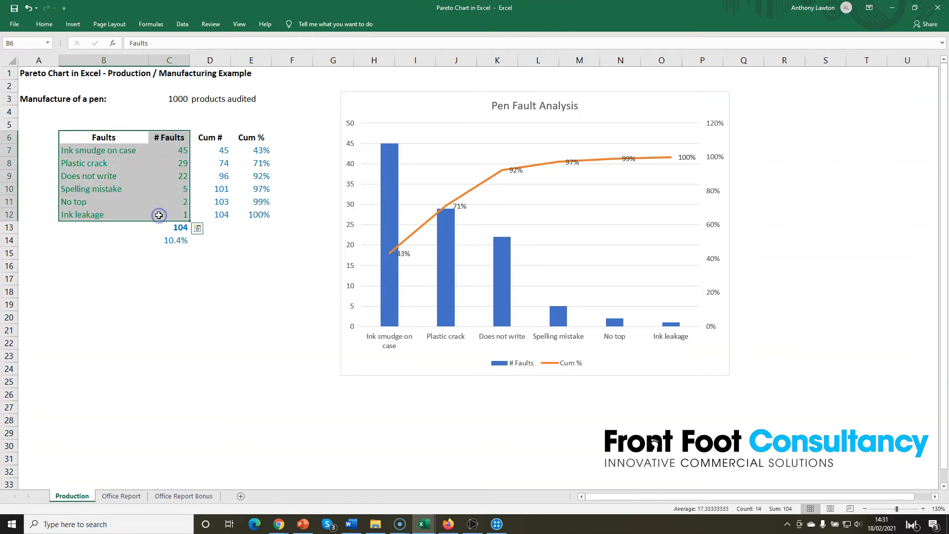
left_click_drag(260, 137, 261, 214)
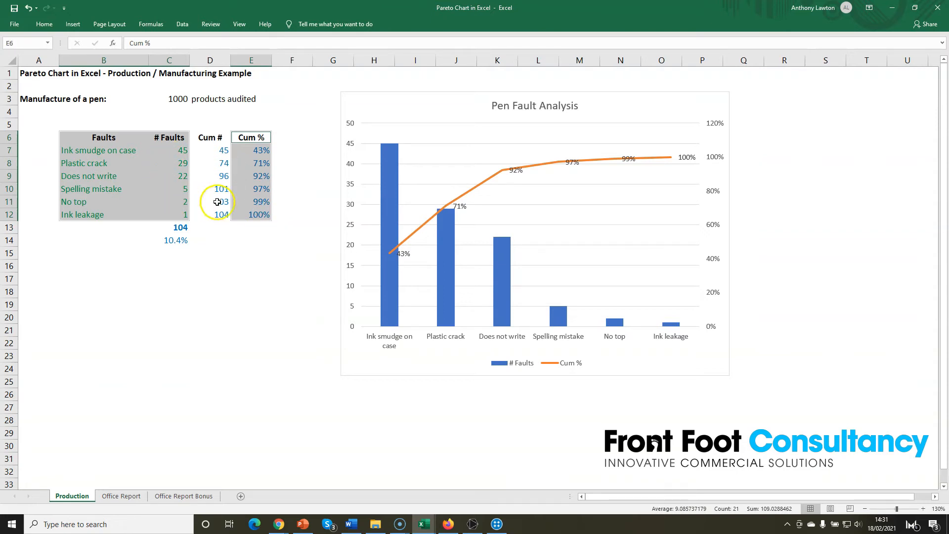
left_click(73, 26)
left_click(406, 56)
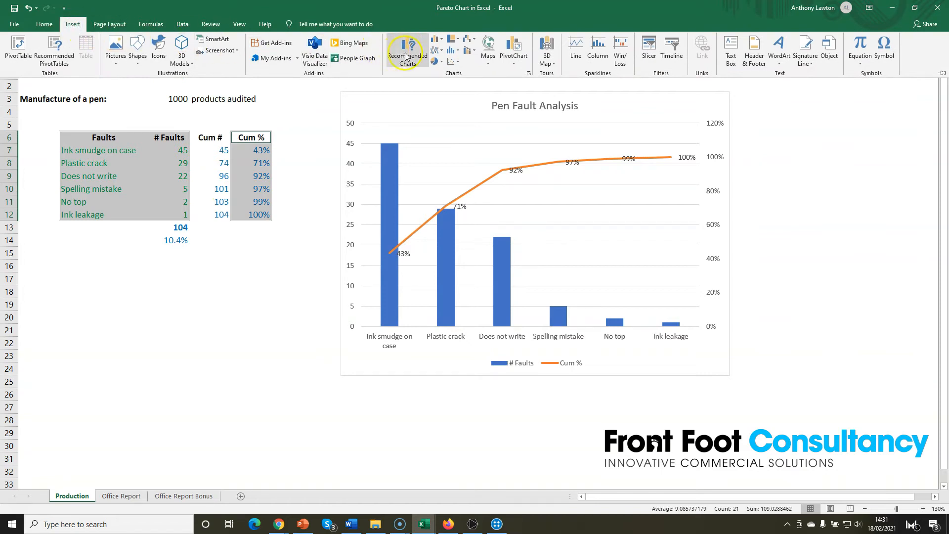
left_click(406, 47)
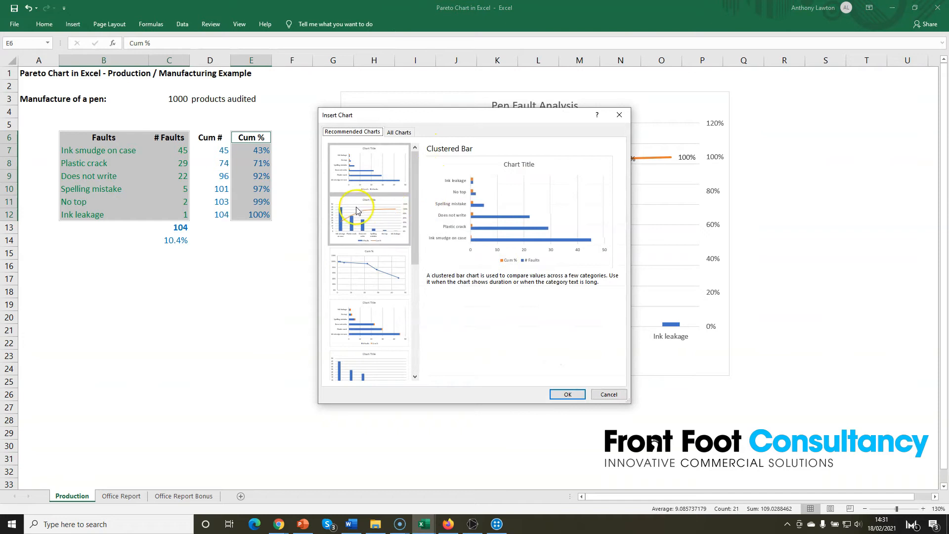
left_click(366, 225)
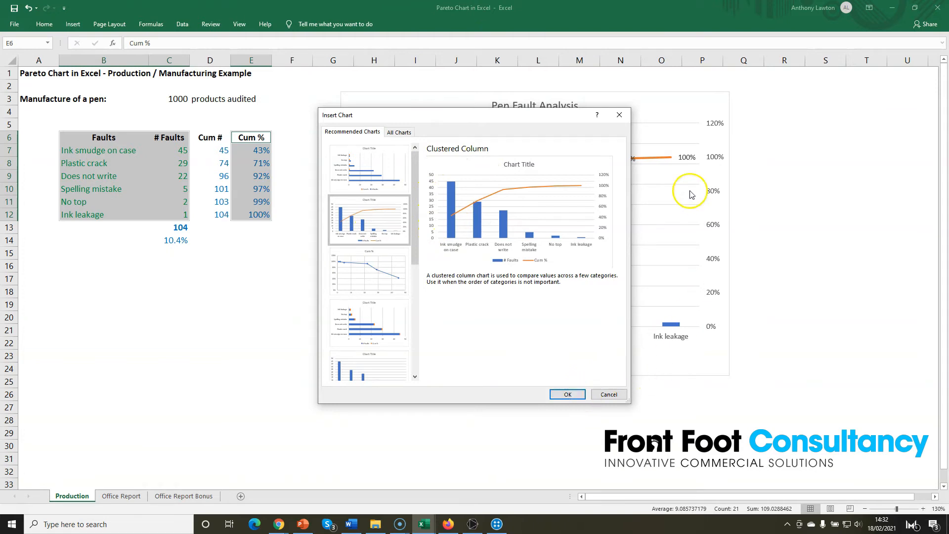
left_click(609, 394)
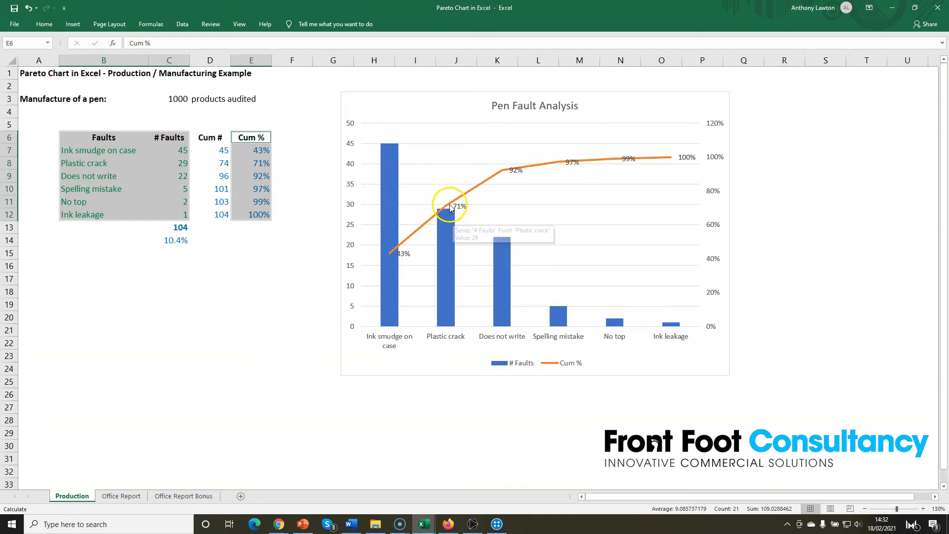
Check the Data Labels setting among the chart elements of the Cum % line in the Pen Fault Analysis chart.
left_click(478, 187)
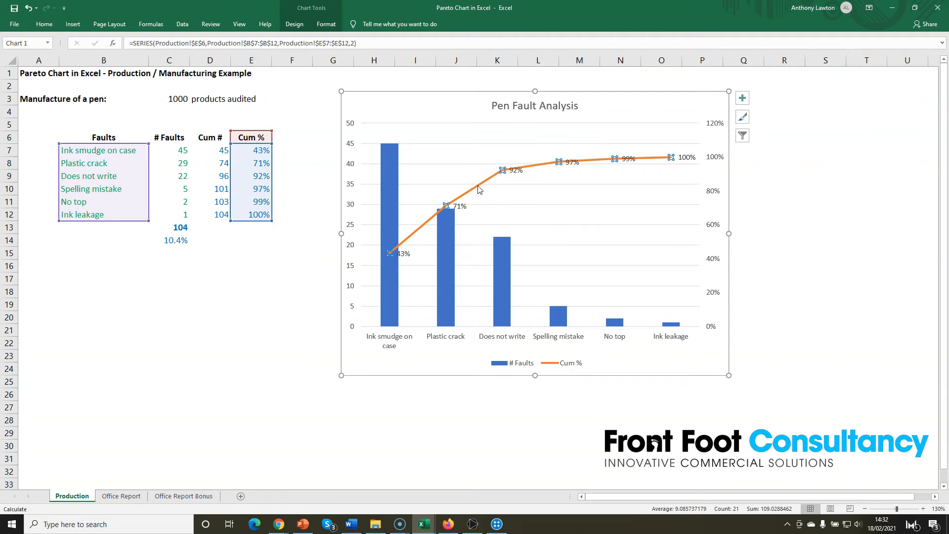
left_click(743, 97)
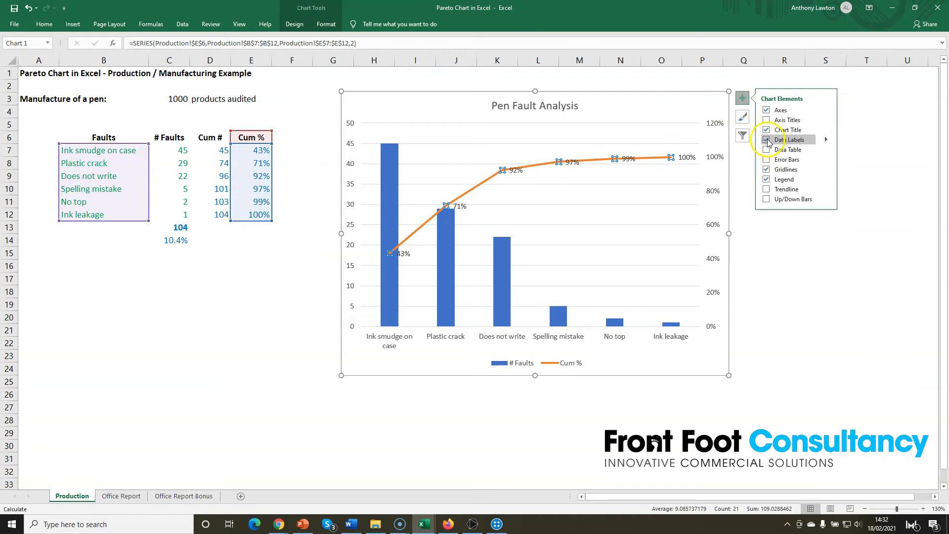
left_click(822, 269)
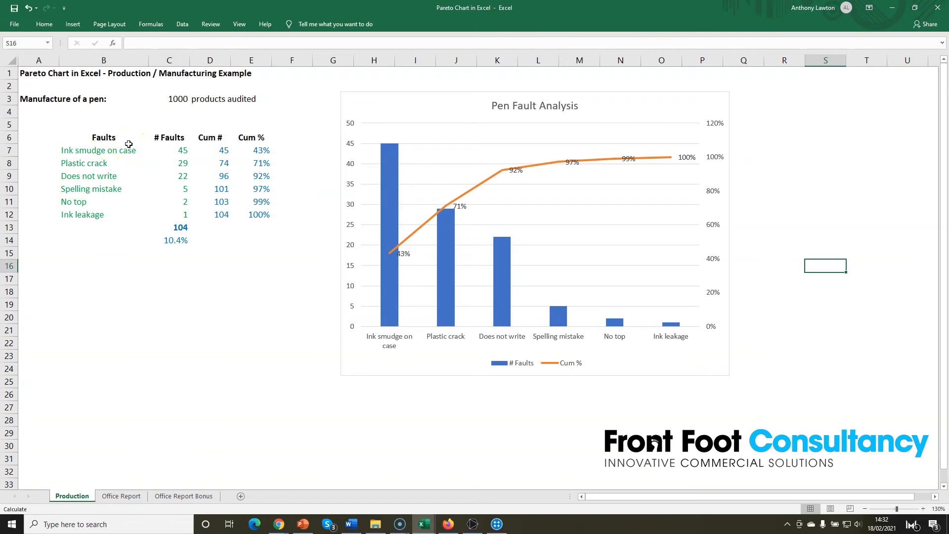
Compare the board report error chart on the Office Report sheet with the weighted version on the Office Report Bonus sheet.
left_click(113, 497)
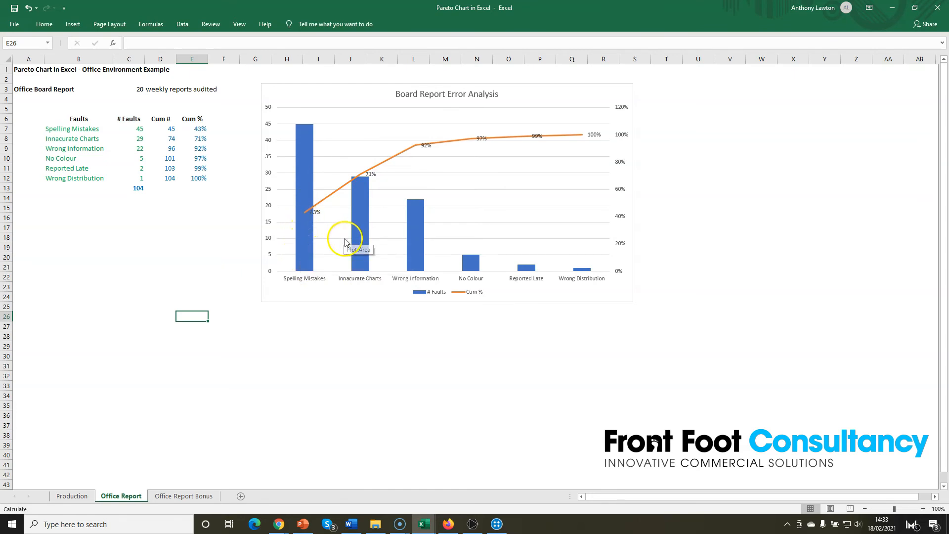
mouse_move(351, 195)
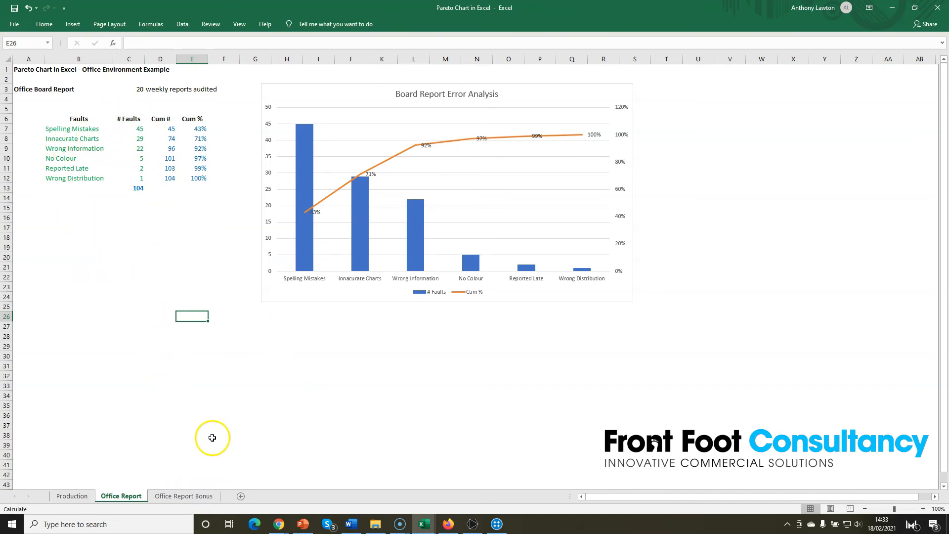
left_click(181, 496)
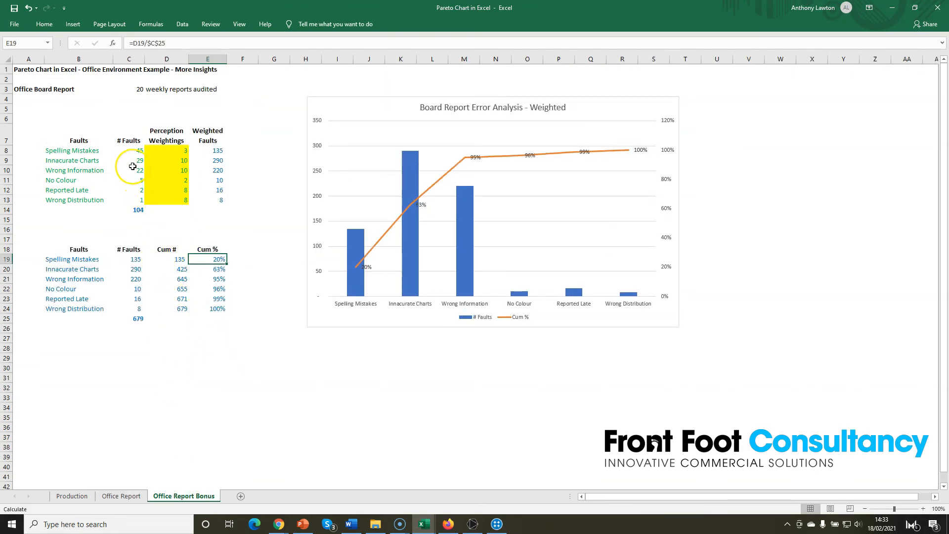
left_click(121, 495)
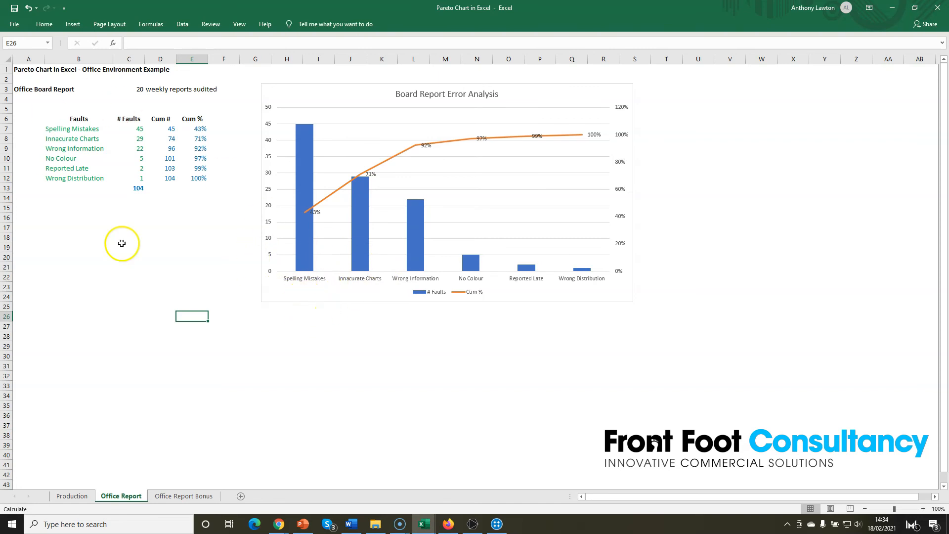
left_click(173, 496)
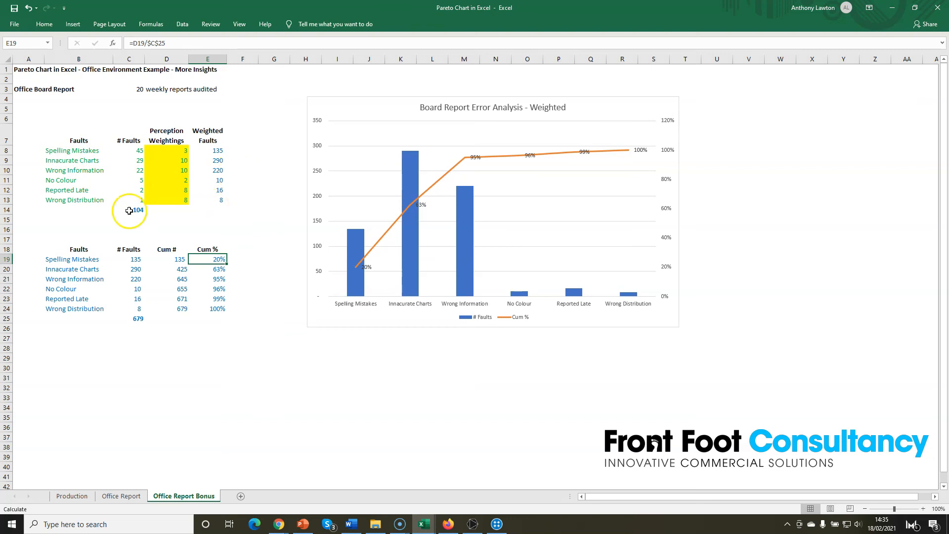
Sort the perception weightings table (B7:E13) by Weighted Faults from Largest to Smallest, treating the first row as headers.
left_click_drag(74, 141, 194, 203)
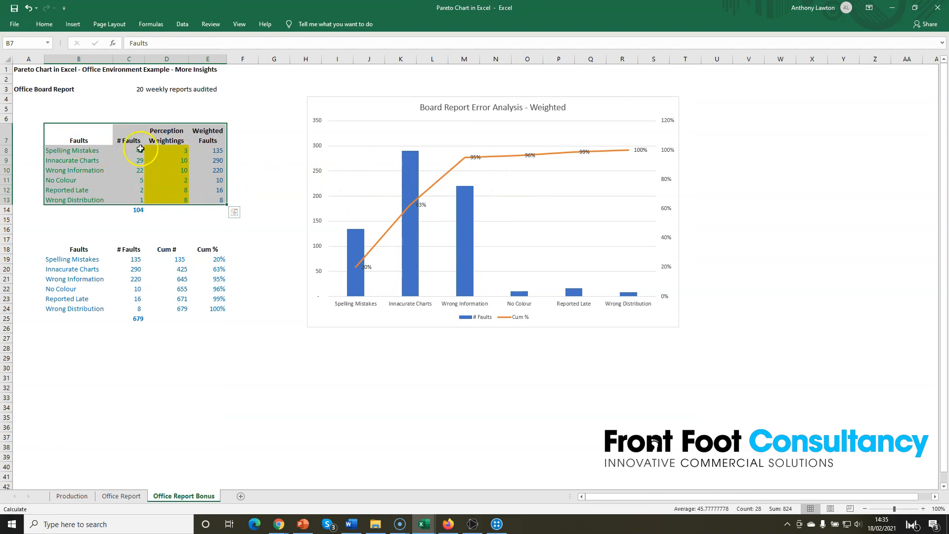
left_click(47, 25)
left_click(873, 61)
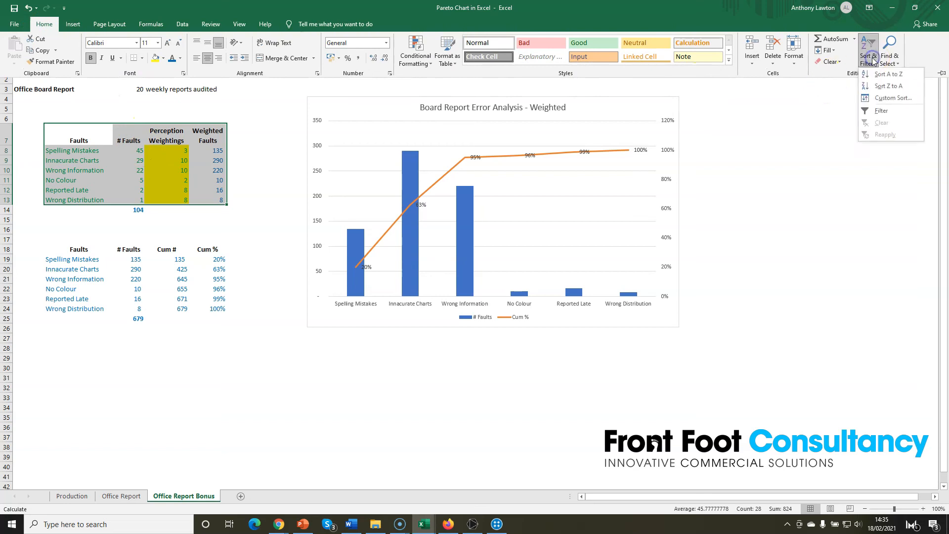
left_click(890, 98)
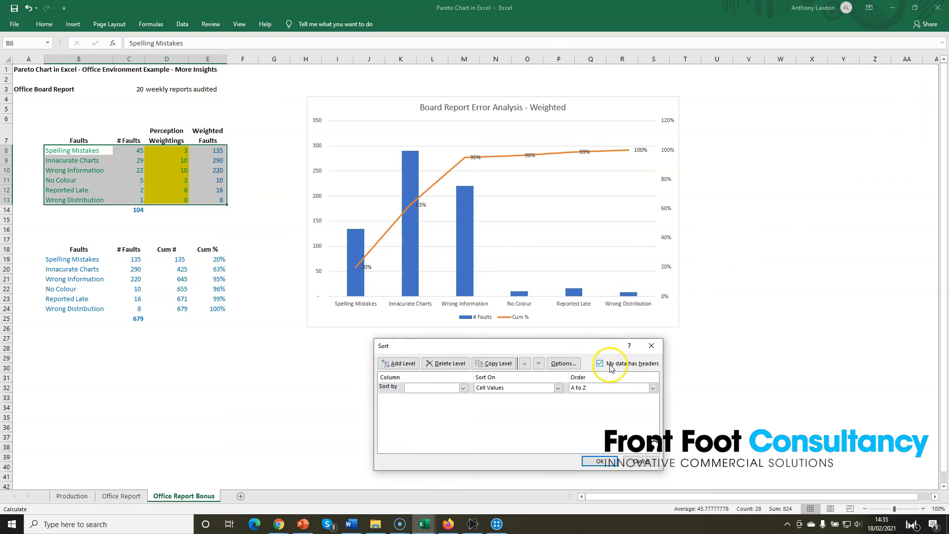
left_click(463, 387)
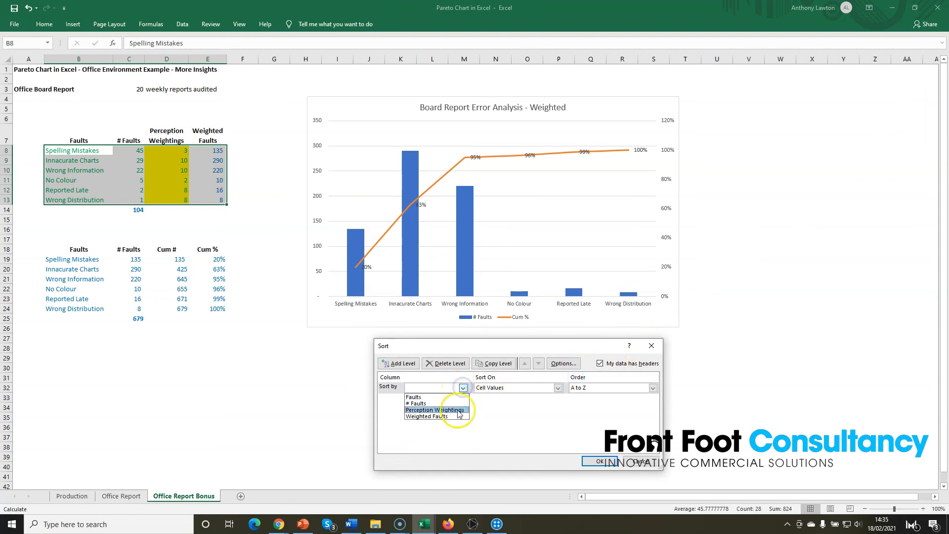
left_click(437, 416)
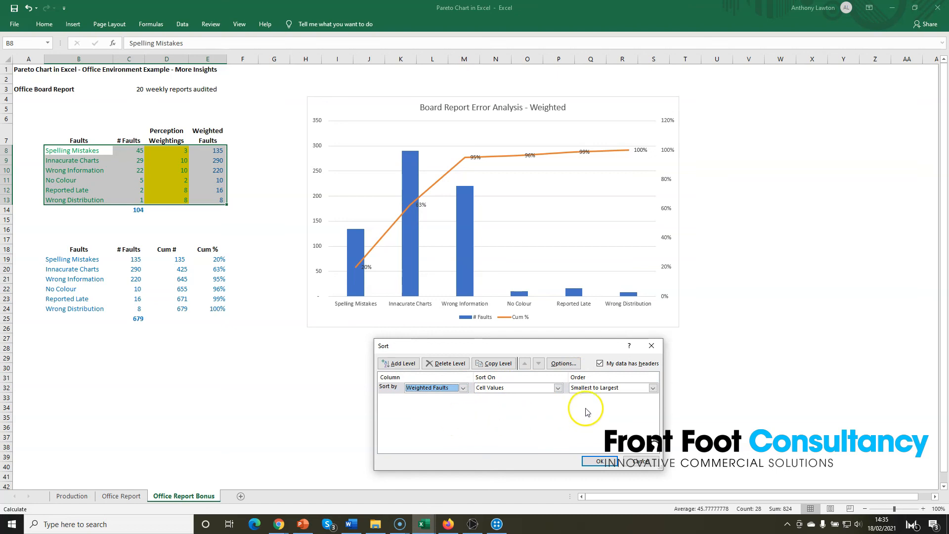
left_click(653, 387)
left_click(640, 402)
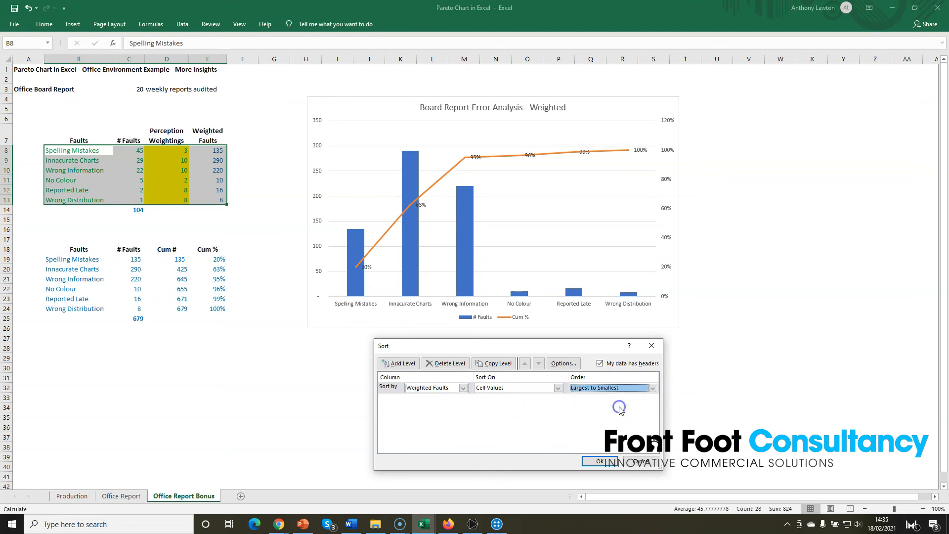
left_click(599, 462)
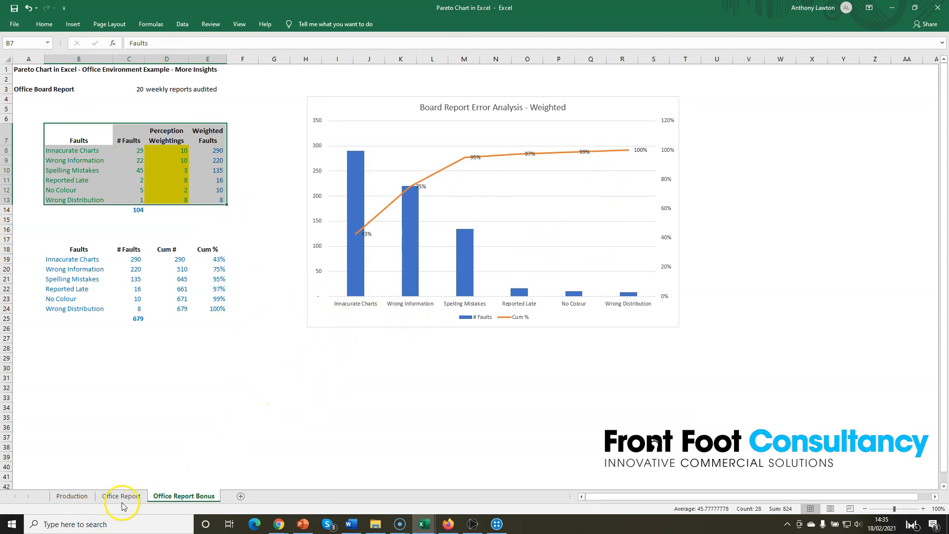
mouse_move(360, 287)
mouse_move(465, 278)
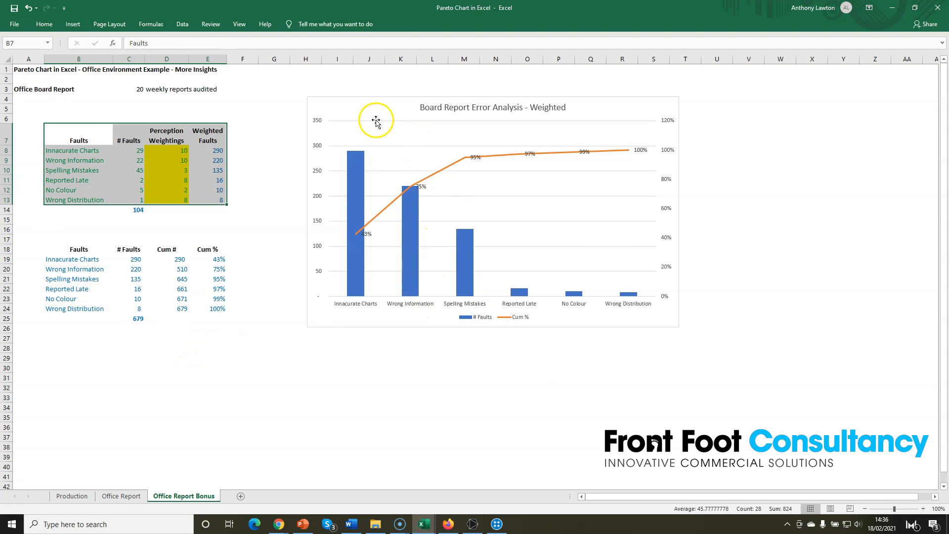
Copy the Board Report Error Analysis - Weighted chart and paste it as a picture into the blank Word document.
left_click(352, 107)
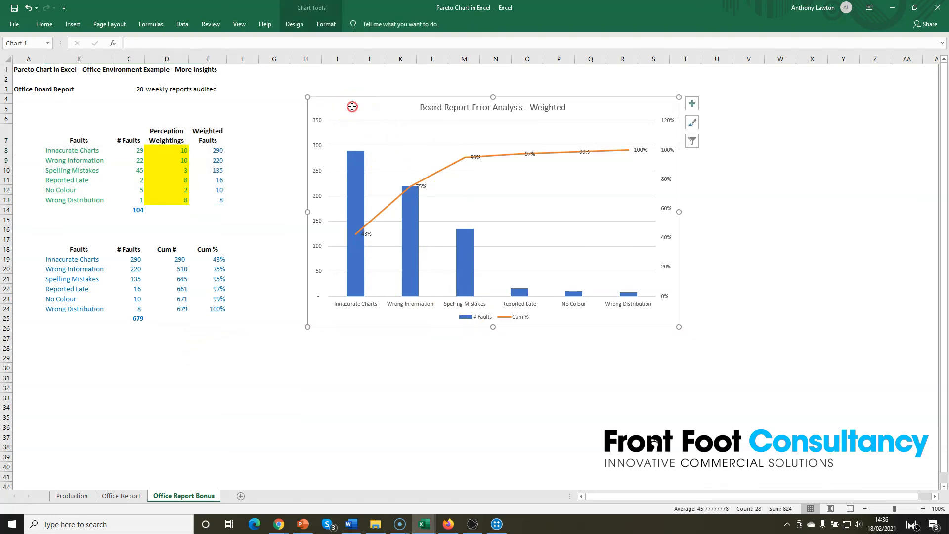
right_click(352, 107)
left_click(370, 120)
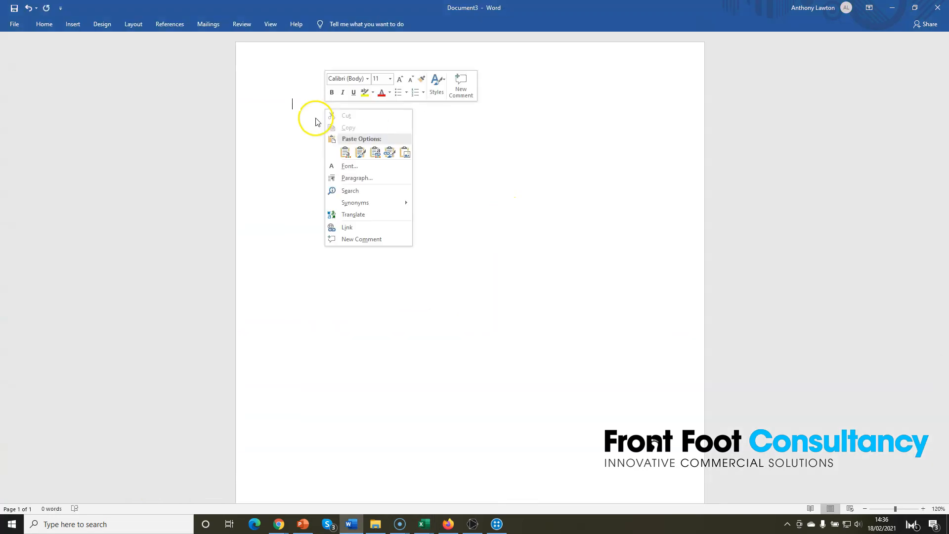
left_click(405, 154)
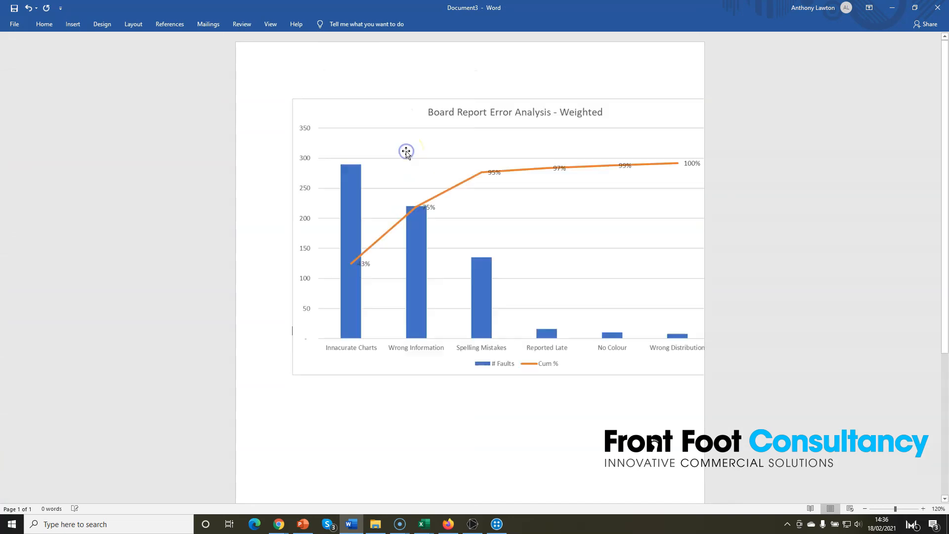
Shrink the pasted chart picture proportionally so that its full width fits on the Word page.
left_click(294, 375)
left_click_drag(292, 373, 402, 301)
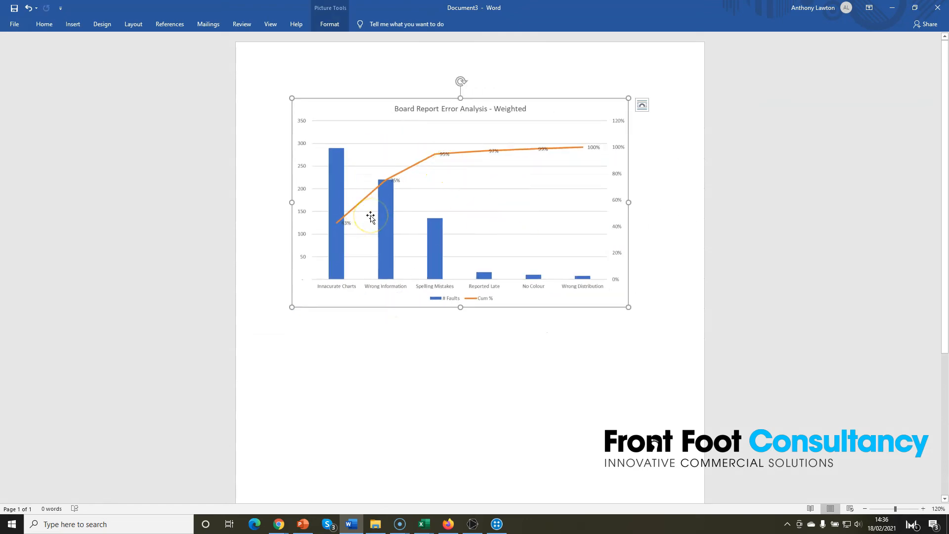
left_click(377, 241)
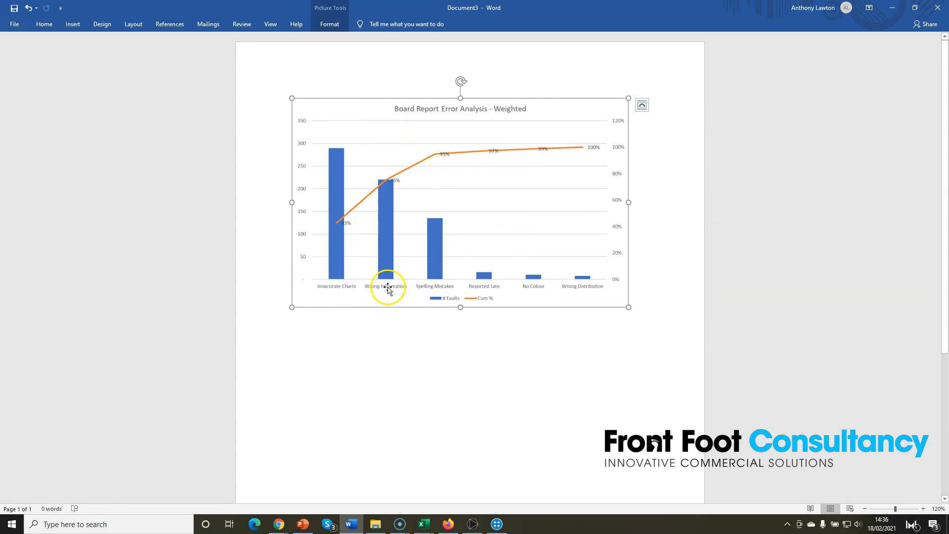